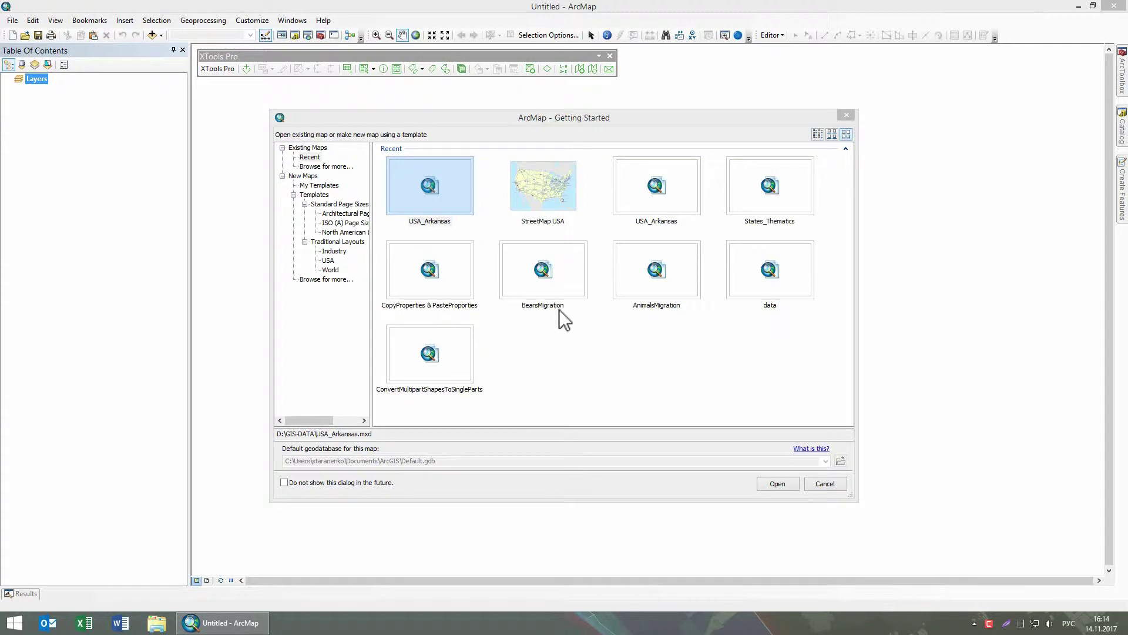
Step: Open the USA_Arkansas map and repoint City Populations to cities_dtl in USA_Arkansas.gdb
{"action": "double_click", "coordinate": [431, 203]}
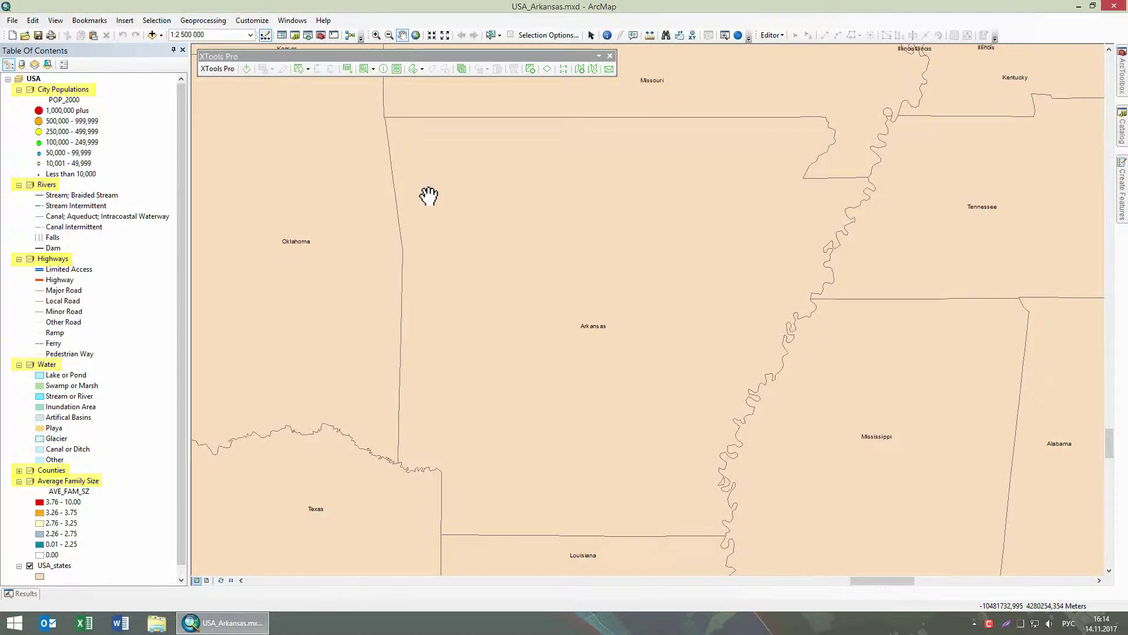
{"action": "left_click", "coordinate": [66, 90]}
{"action": "right_click", "coordinate": [66, 90]}
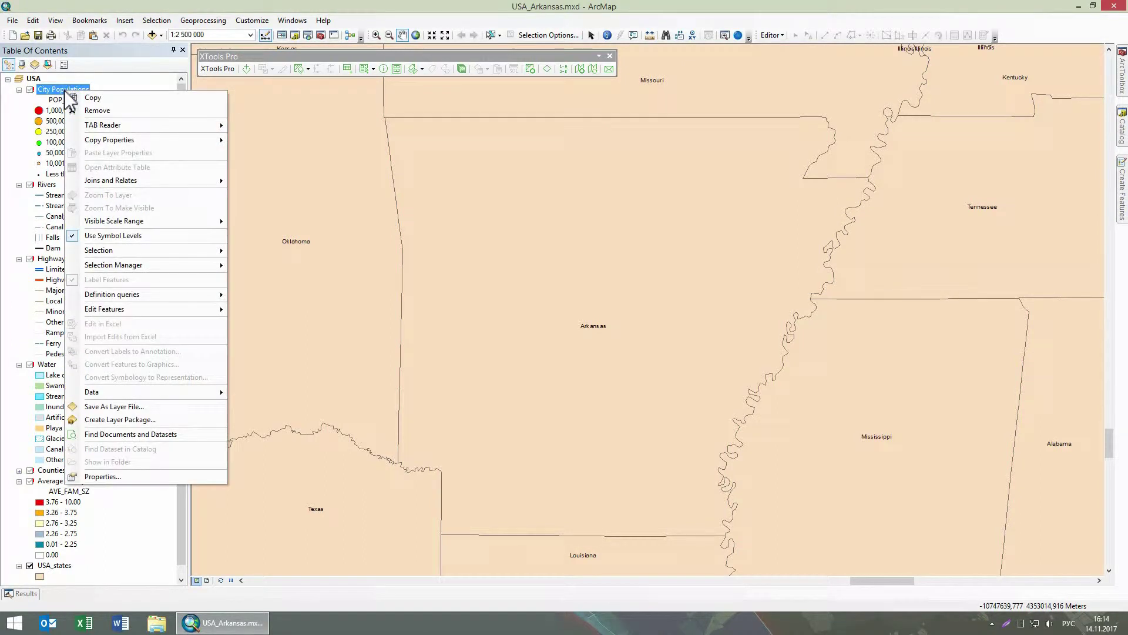
{"action": "left_click", "coordinate": [127, 477]}
{"action": "left_click", "coordinate": [638, 383]}
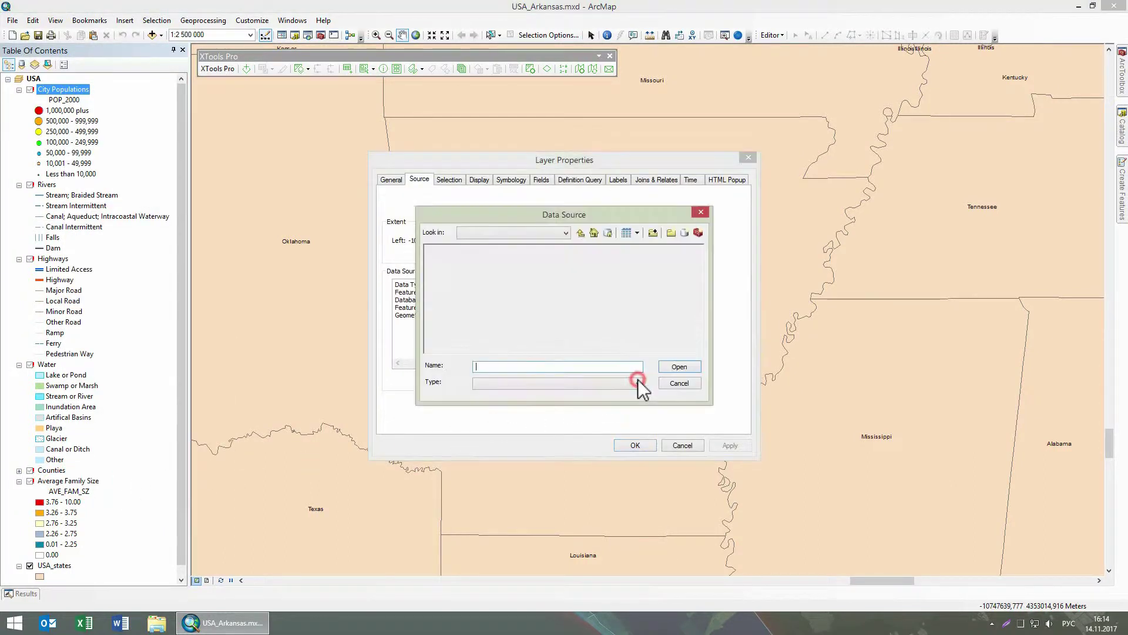
{"action": "left_click", "coordinate": [446, 260]}
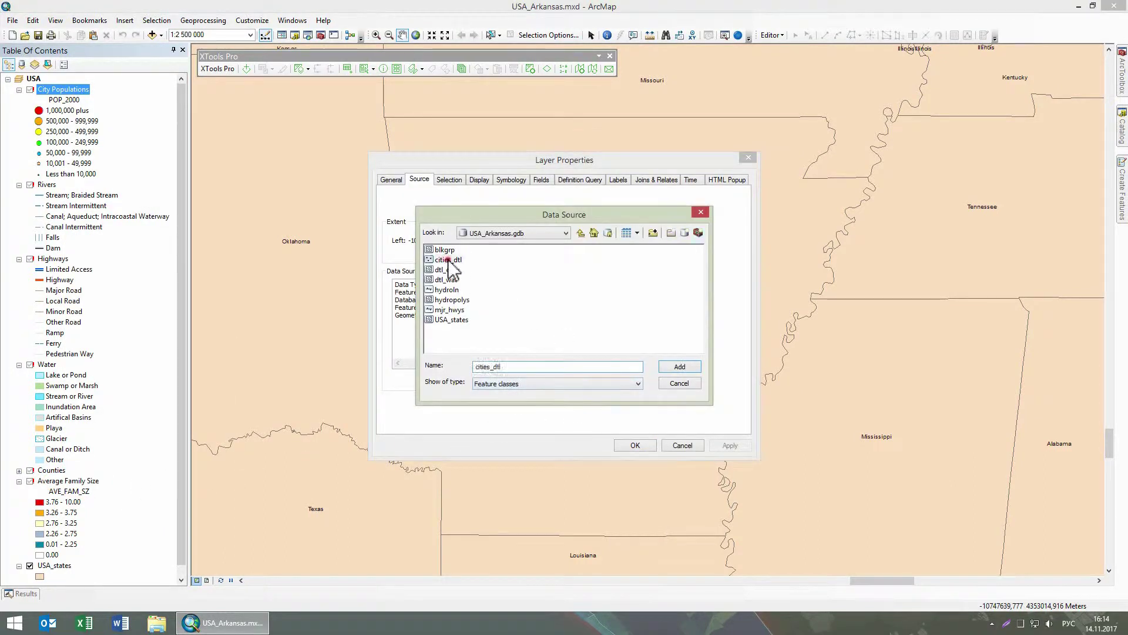
{"action": "left_click", "coordinate": [663, 364]}
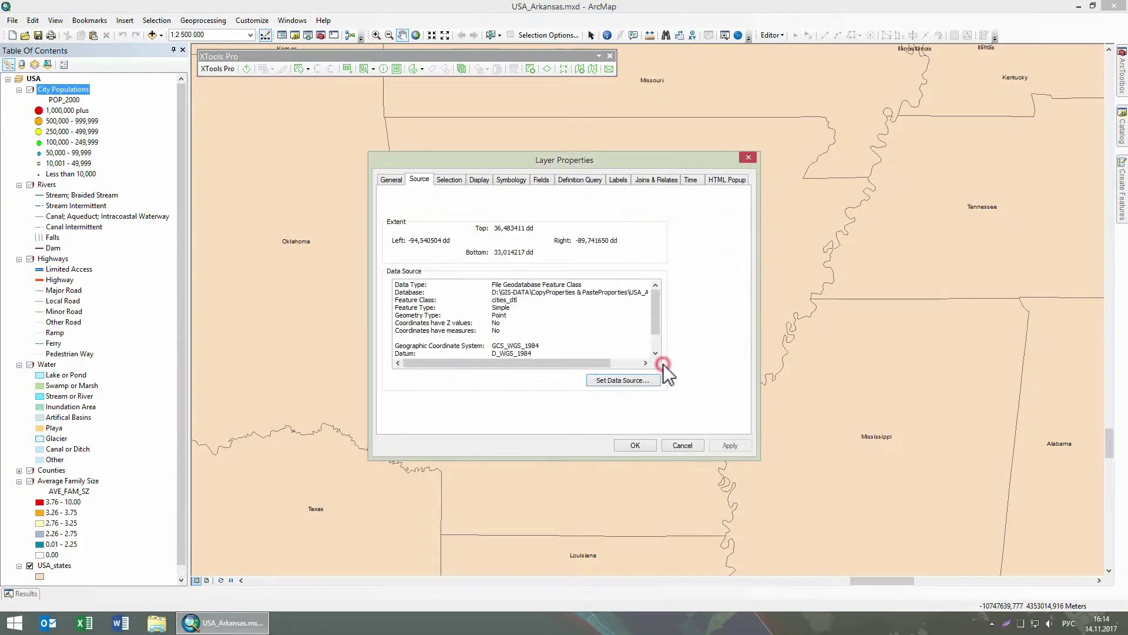
{"action": "left_click", "coordinate": [636, 445]}
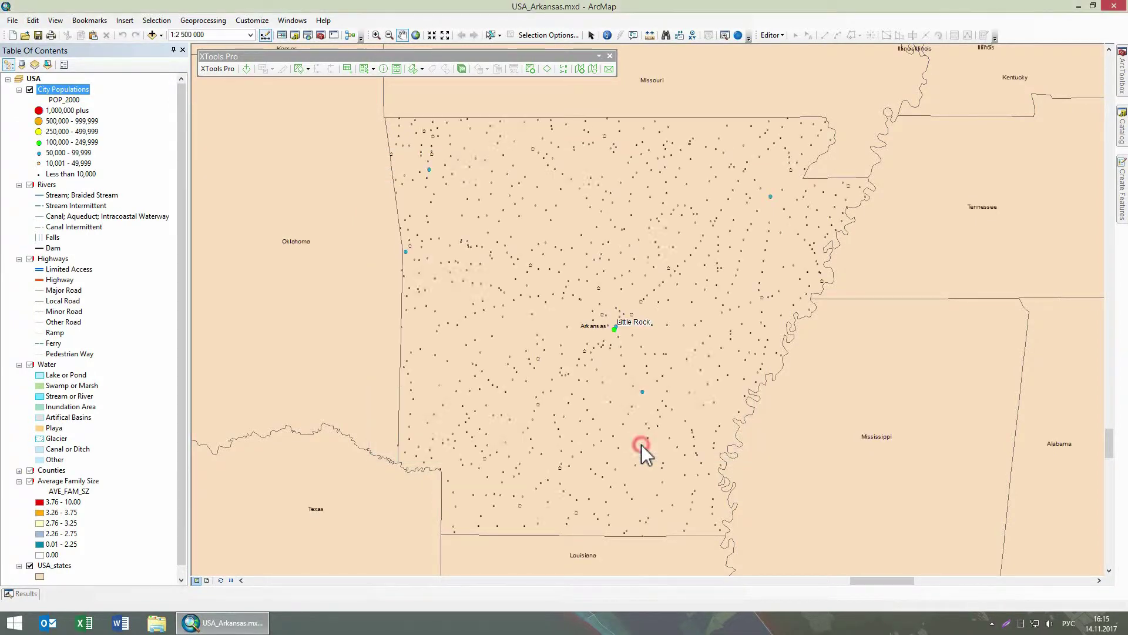
{"action": "left_click", "coordinate": [13, 19]}
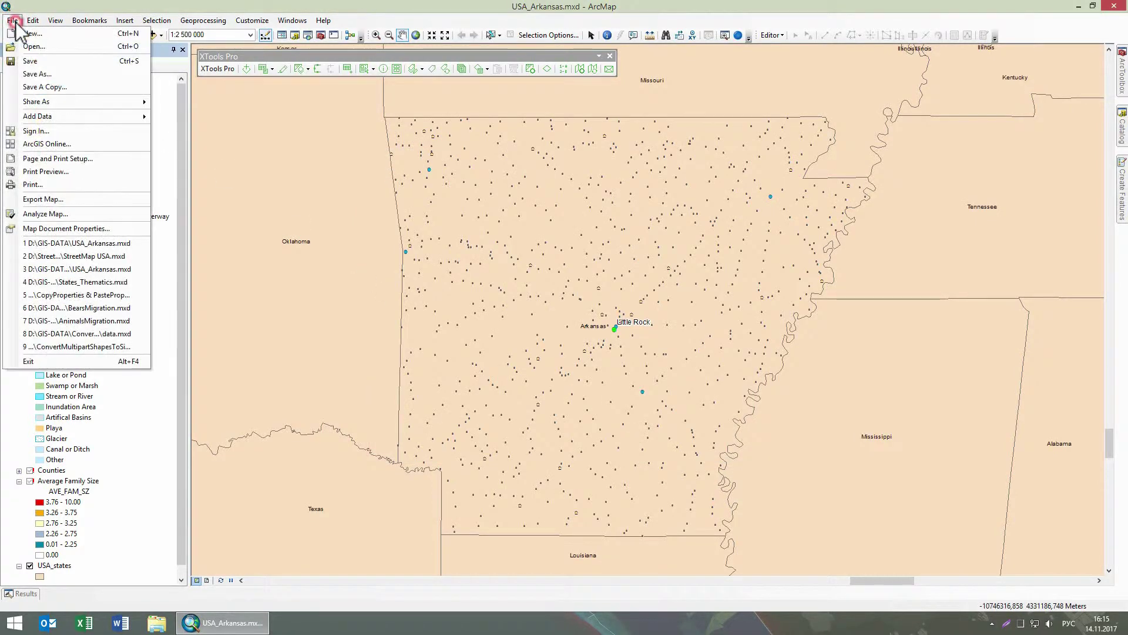
{"action": "left_click", "coordinate": [55, 228]}
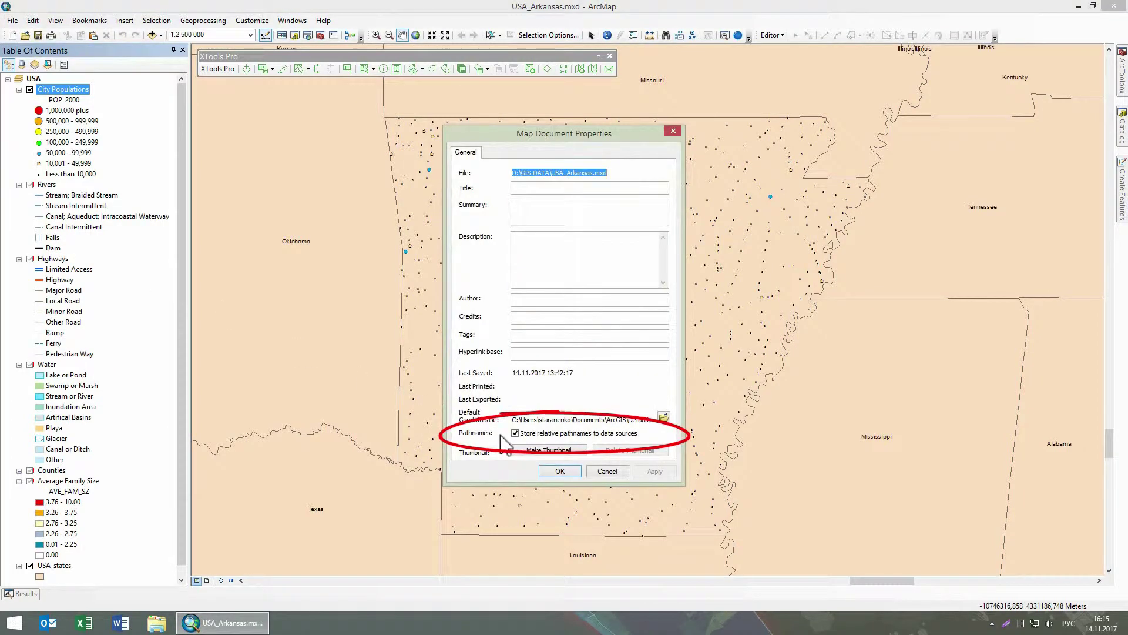
{"action": "left_click", "coordinate": [606, 470]}
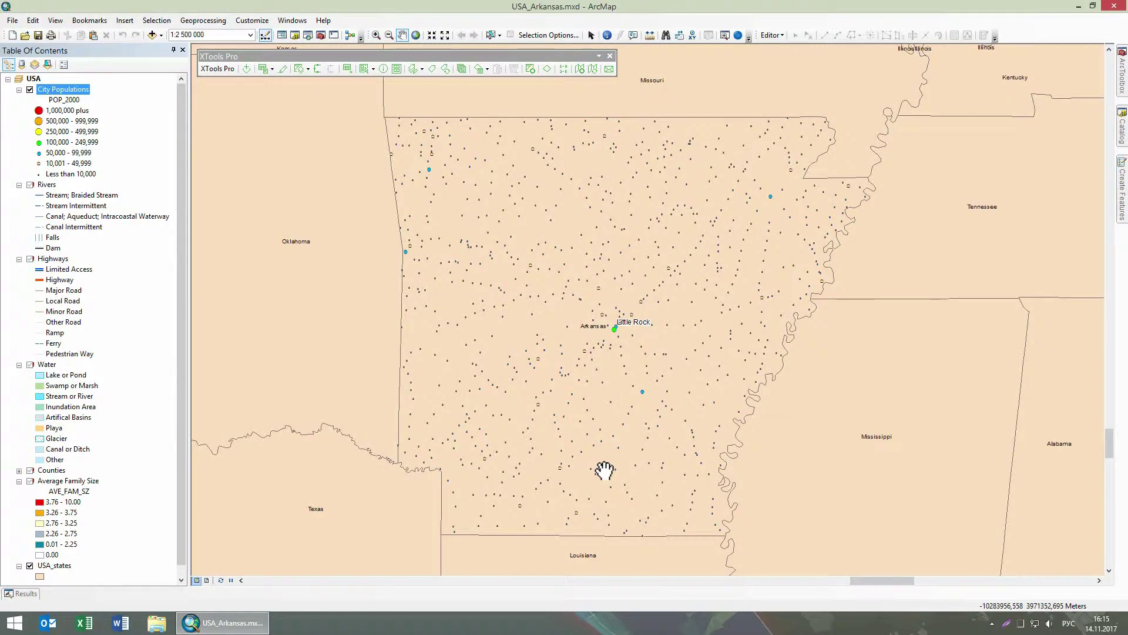
{"action": "right_click", "coordinate": [75, 95]}
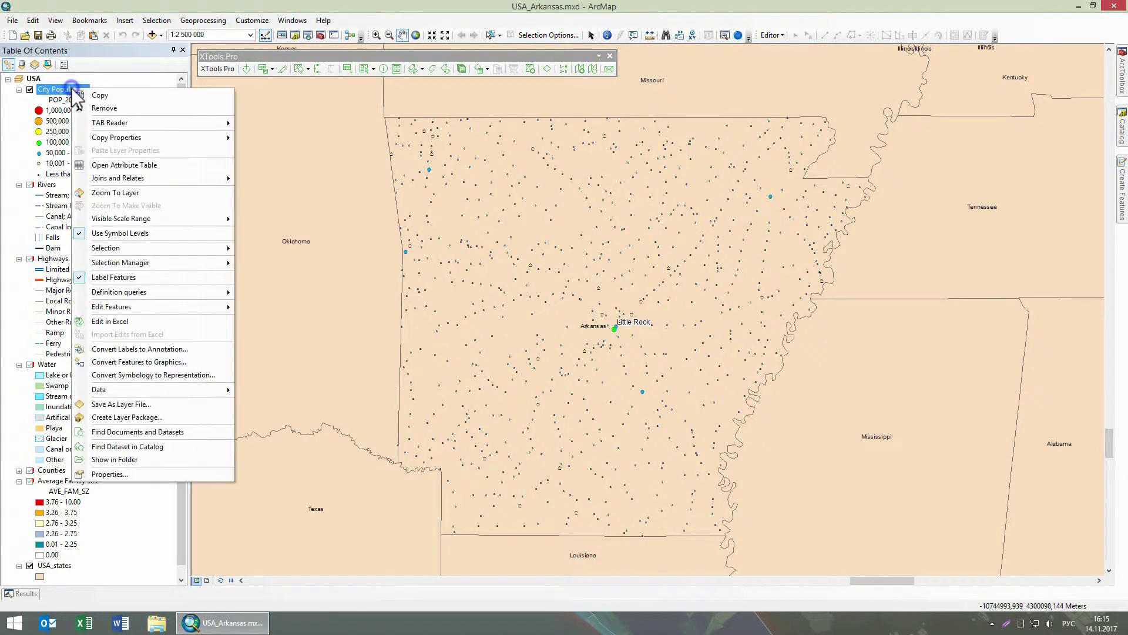
{"action": "left_click", "coordinate": [166, 475]}
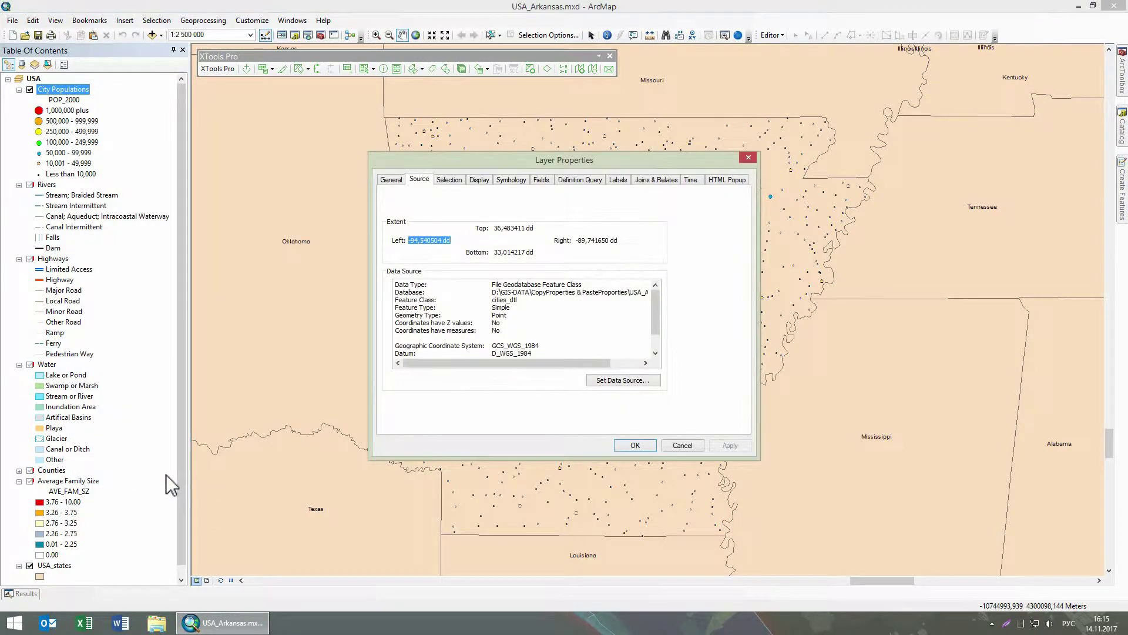
{"action": "left_click", "coordinate": [689, 447]}
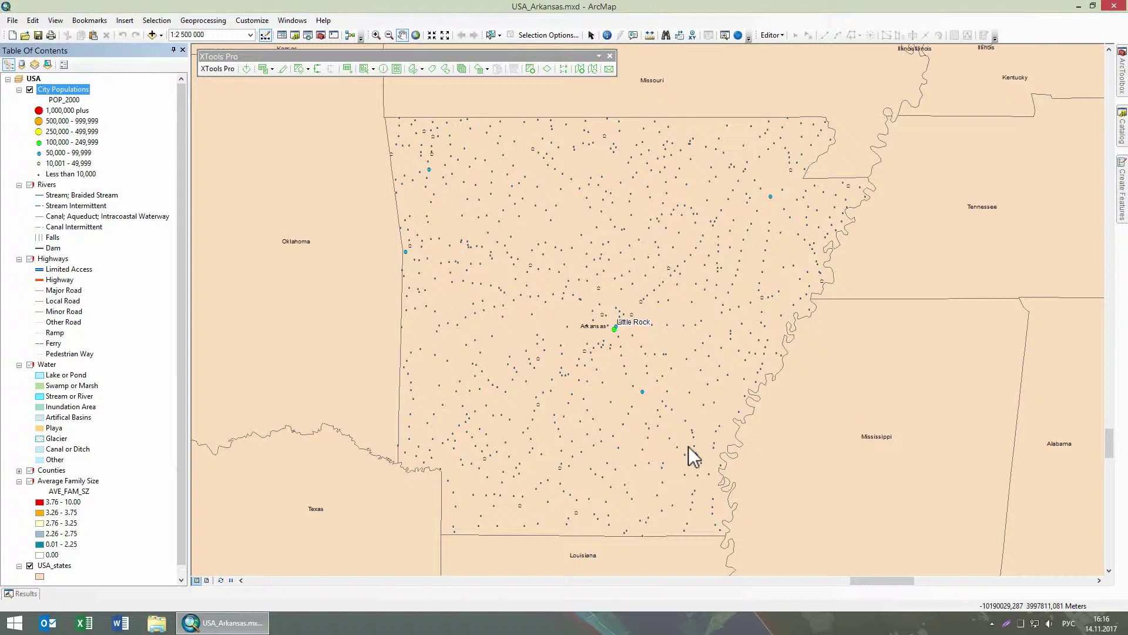
Step: Launch the Data Source Manager from the XTools Pro Data Tools menu
{"action": "left_click", "coordinate": [213, 75]}
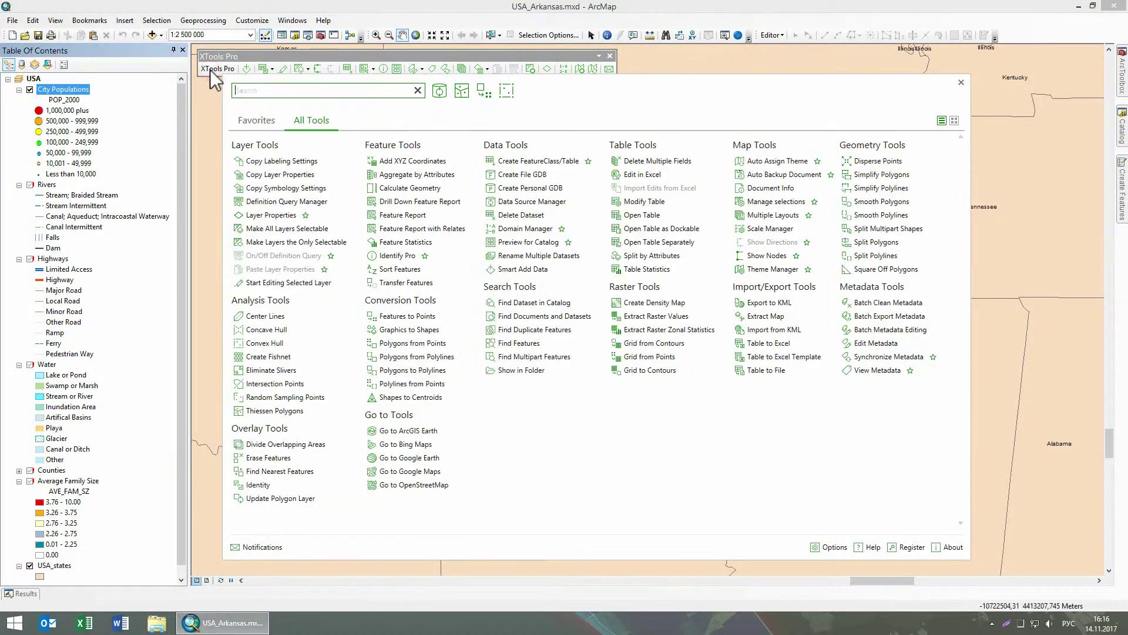
{"action": "left_click", "coordinate": [512, 205]}
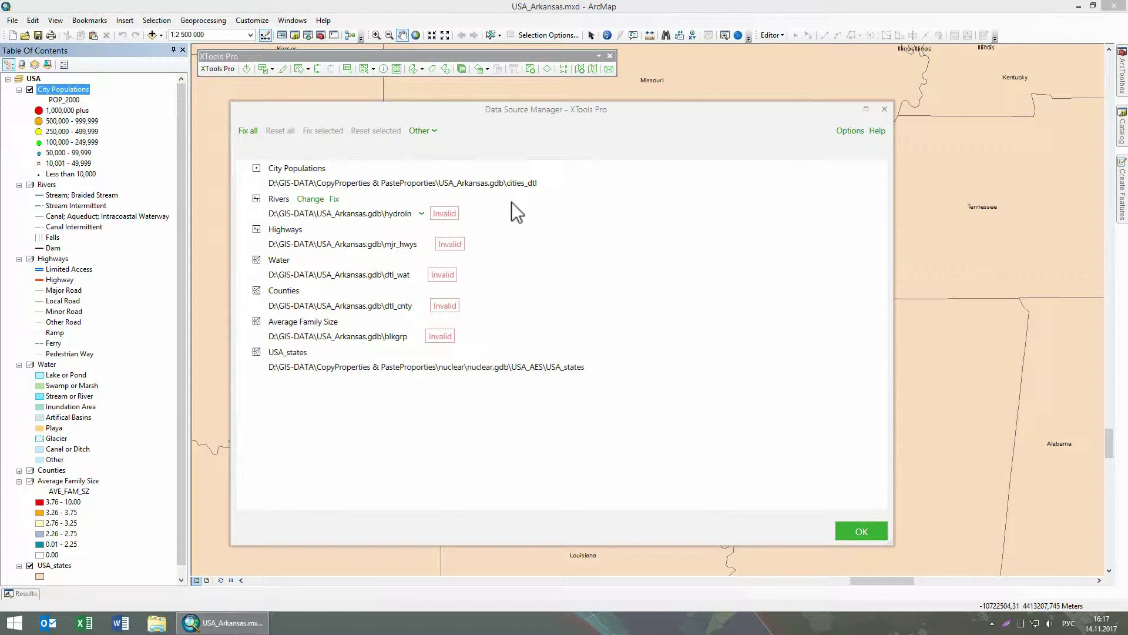
Step: Run Fix all so Data Source Manager searches for replacements for every broken source
{"action": "left_click", "coordinate": [248, 132]}
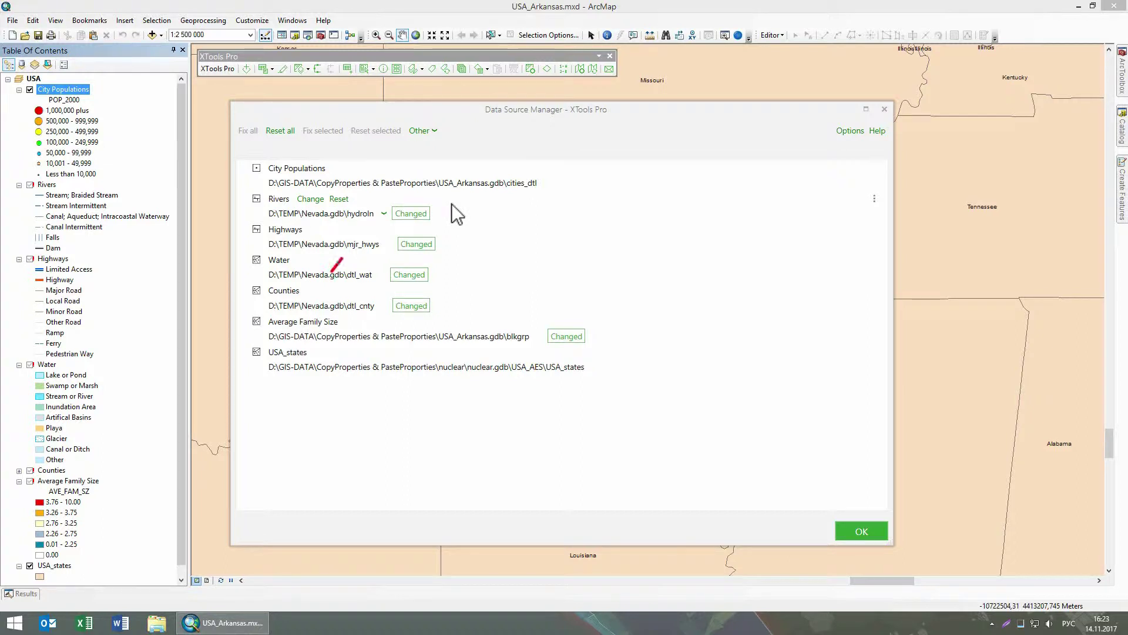
Step: Review the alternative Rivers sources, reset Rivers to its original path, and select USA_states
{"action": "left_click", "coordinate": [384, 214]}
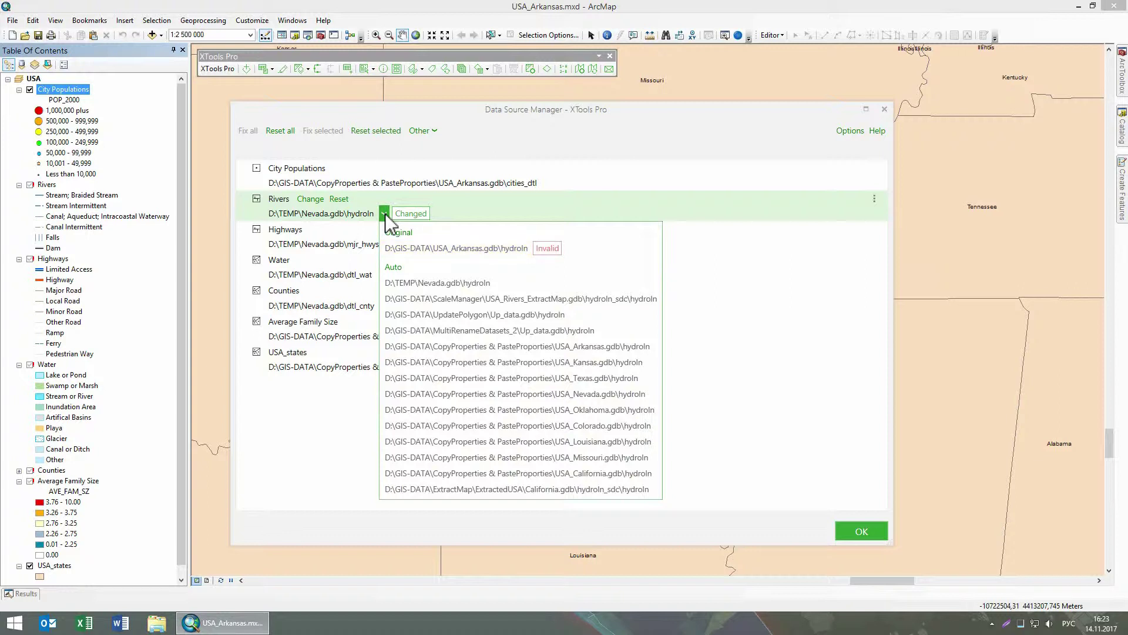
{"action": "left_click", "coordinate": [385, 215]}
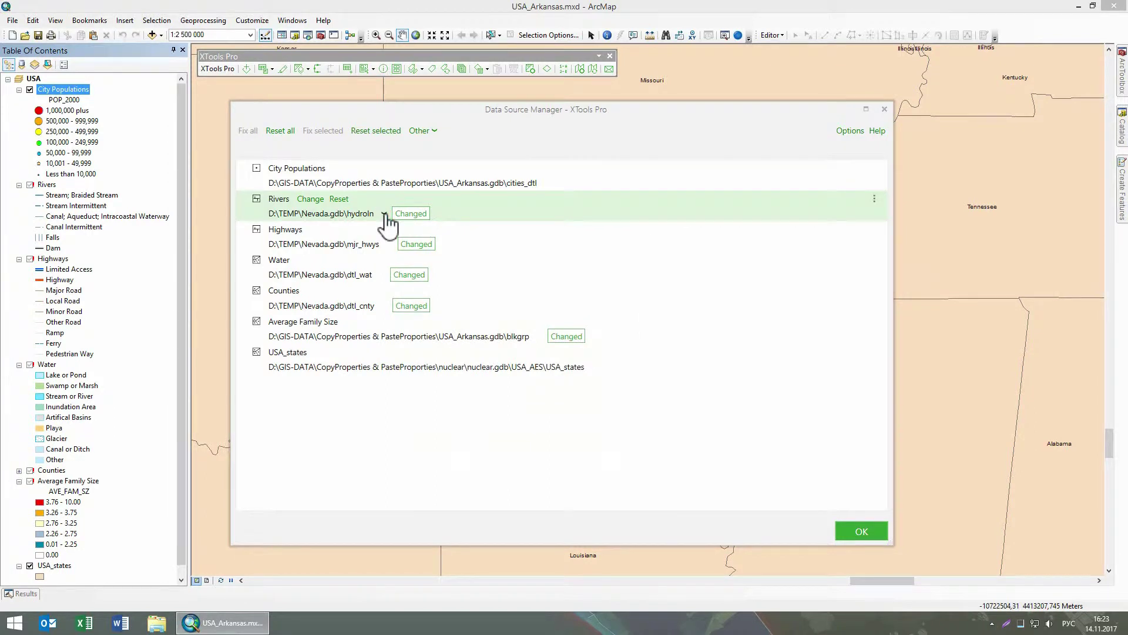
{"action": "left_click", "coordinate": [339, 200]}
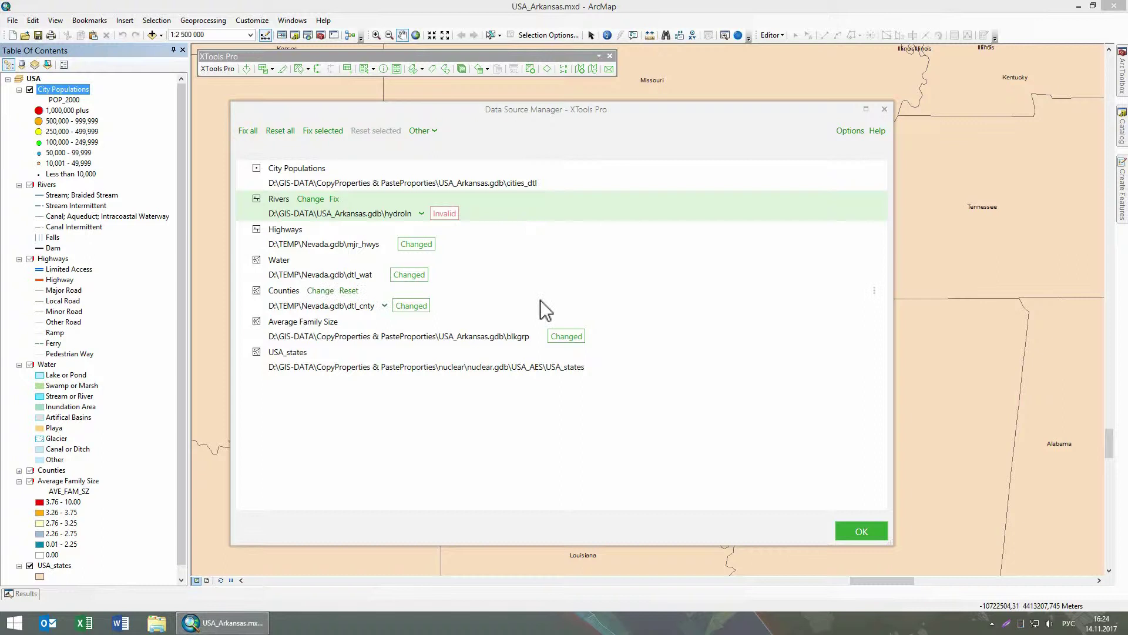
{"action": "left_click", "coordinate": [596, 368]}
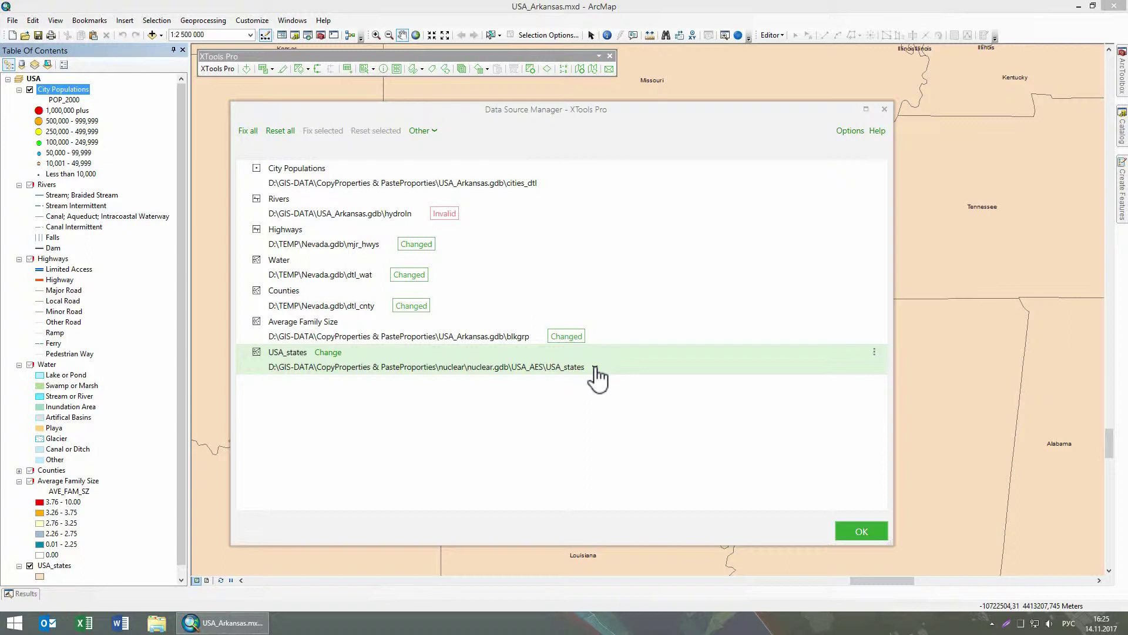
Step: Search for a USA_states source, pick its USA_Arkansas.gdb copy, and apply the changes
{"action": "left_click", "coordinate": [874, 354]}
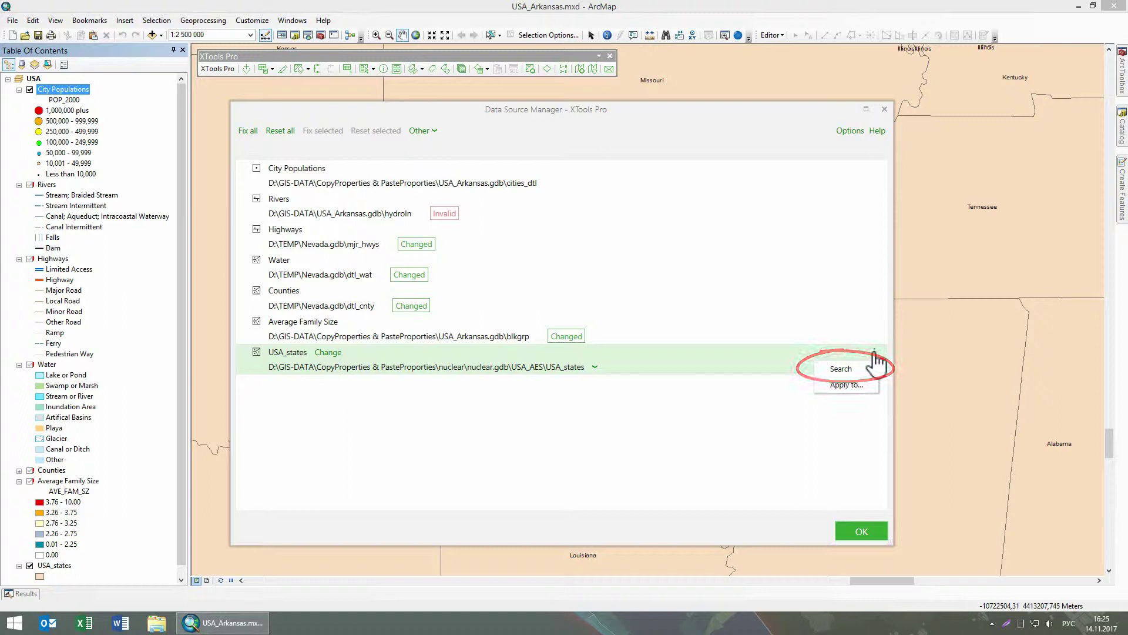
{"action": "left_click", "coordinate": [843, 369]}
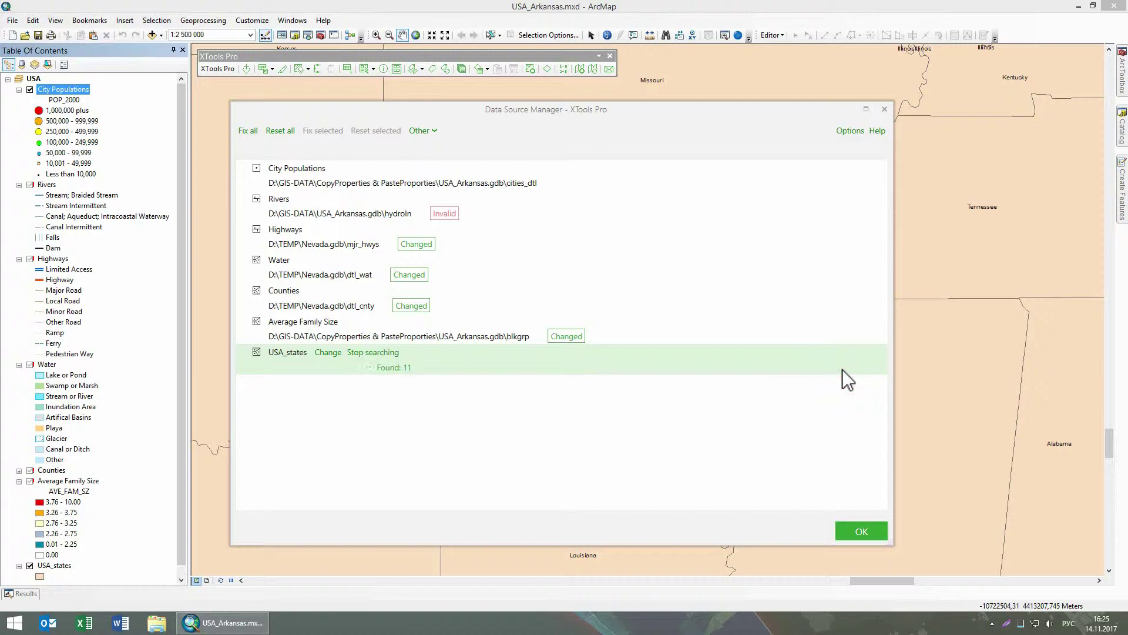
{"action": "left_click", "coordinate": [368, 354]}
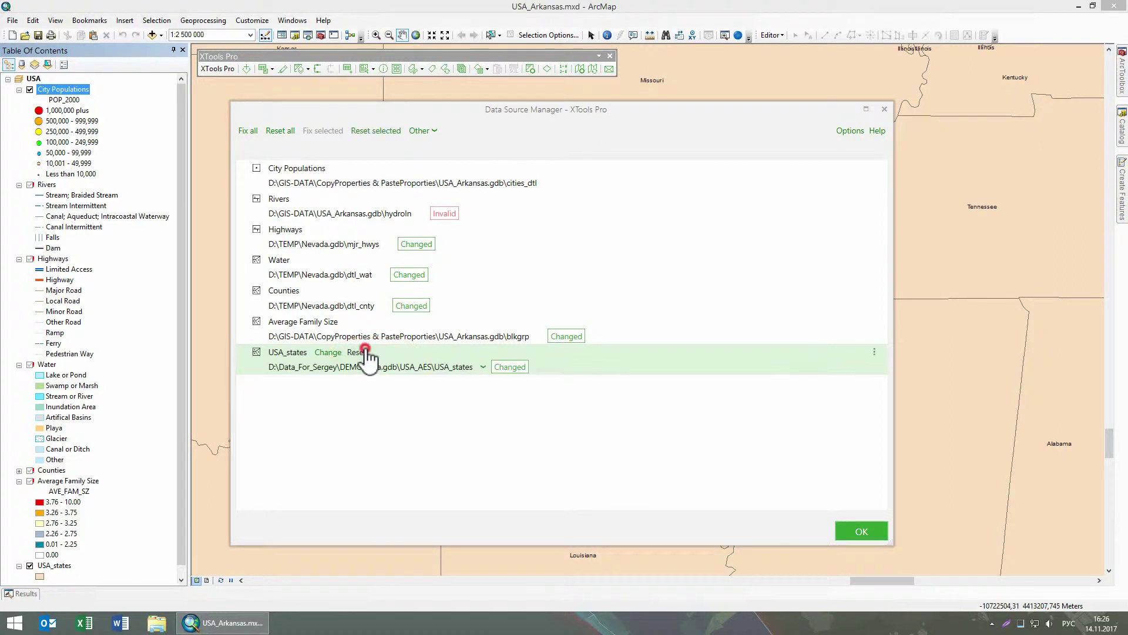
{"action": "left_click", "coordinate": [484, 367]}
{"action": "left_click", "coordinate": [708, 533]}
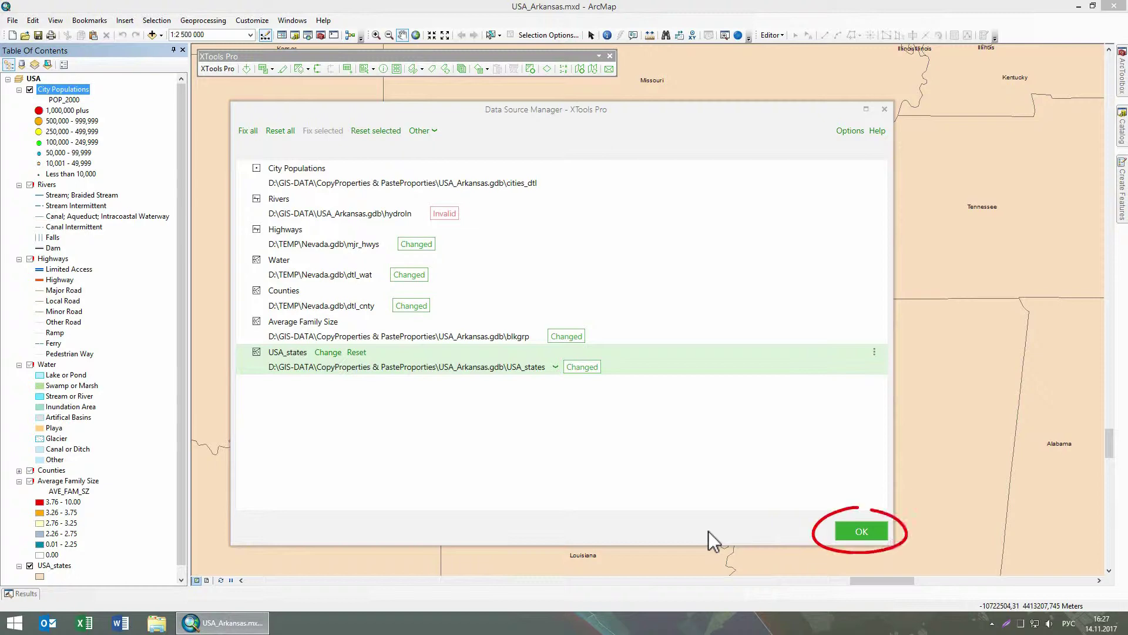
{"action": "left_click", "coordinate": [862, 532]}
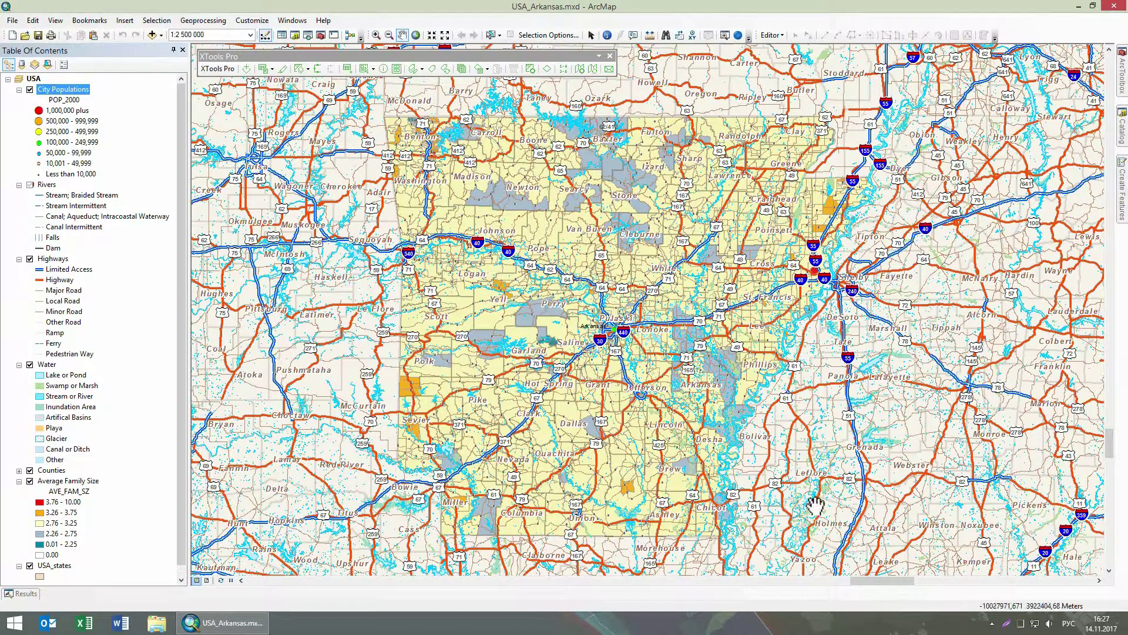
Step: Reopen Data Source Manager and bring up the actions for the USA_states row
{"action": "left_click", "coordinate": [214, 70]}
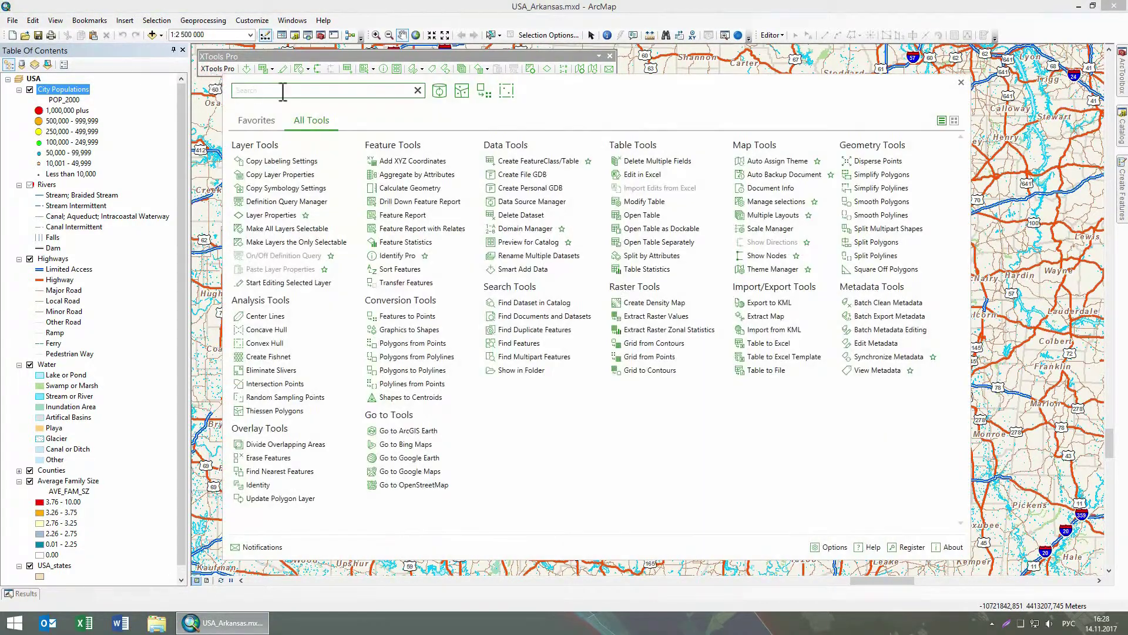
{"action": "mouse_move", "coordinate": [532, 202]}
{"action": "left_click", "coordinate": [523, 208]}
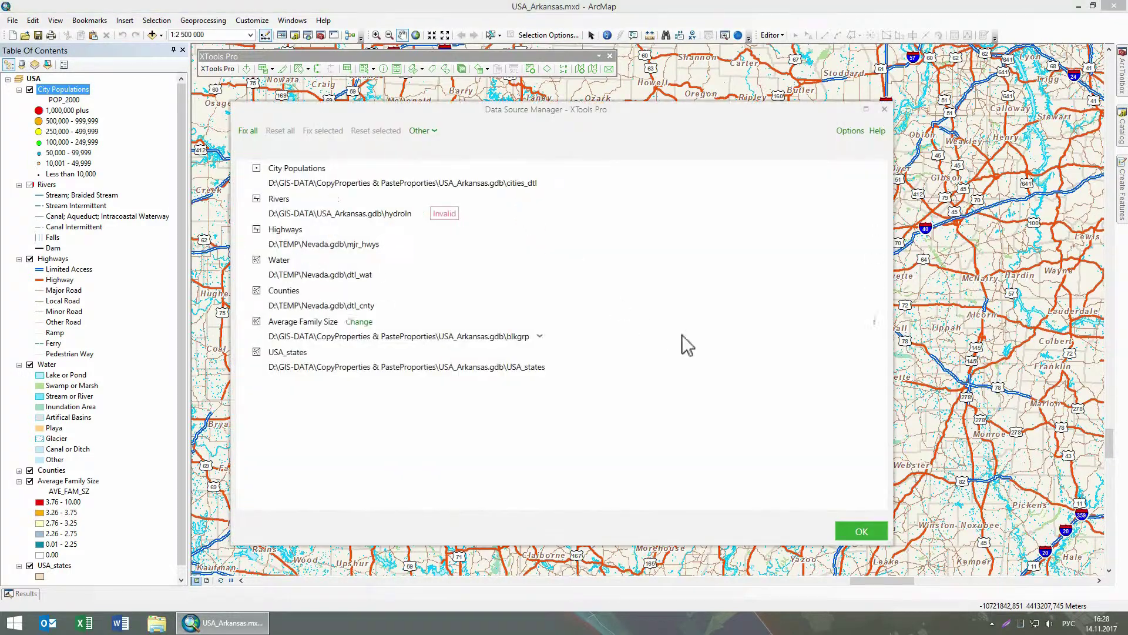
{"action": "left_click", "coordinate": [878, 354]}
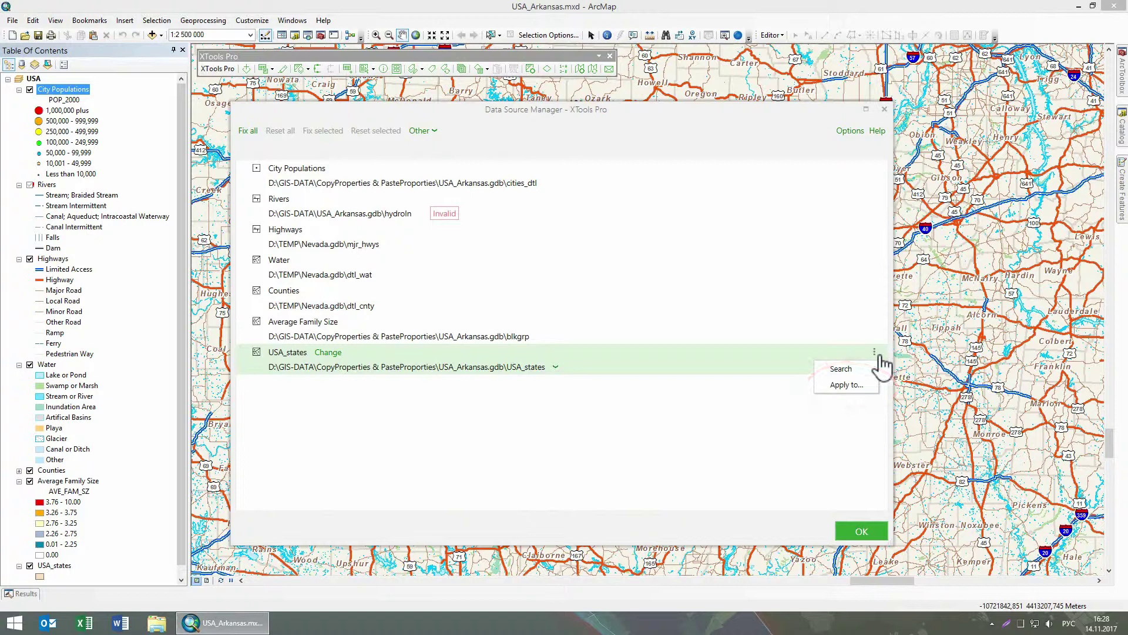
Step: Apply the USA_states USA_Arkansas.gdb workspace to all six layers, then check the load/save options
{"action": "left_click", "coordinate": [860, 386]}
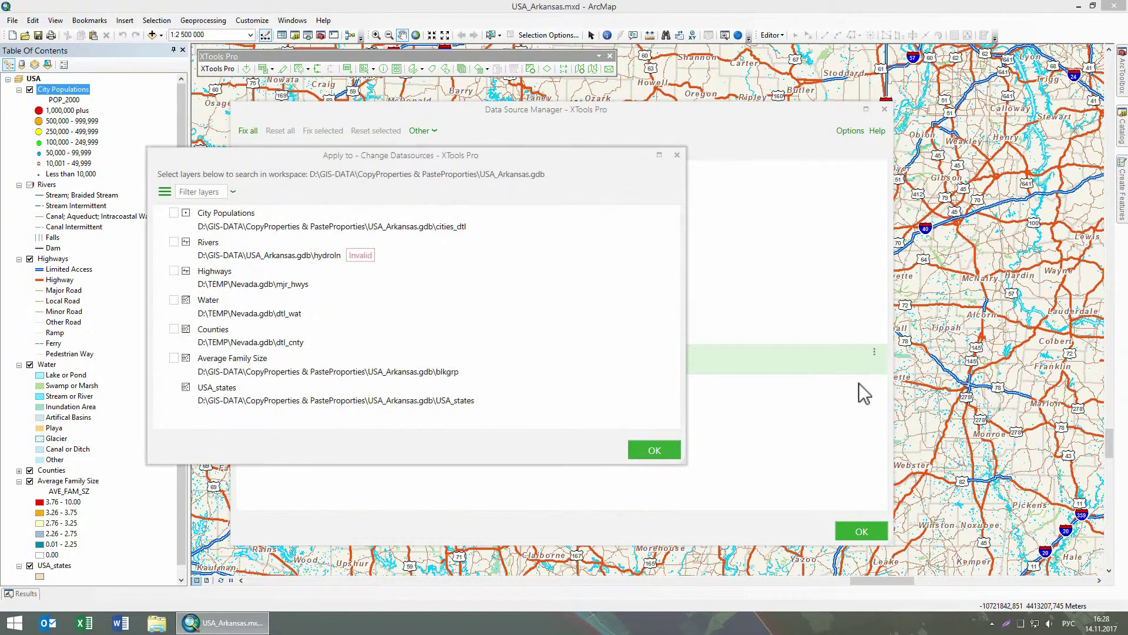
{"action": "left_click", "coordinate": [174, 212]}
{"action": "left_click", "coordinate": [174, 242]}
{"action": "left_click", "coordinate": [174, 270]}
{"action": "left_click", "coordinate": [173, 300]}
{"action": "left_click", "coordinate": [173, 329]}
{"action": "left_click", "coordinate": [174, 358]}
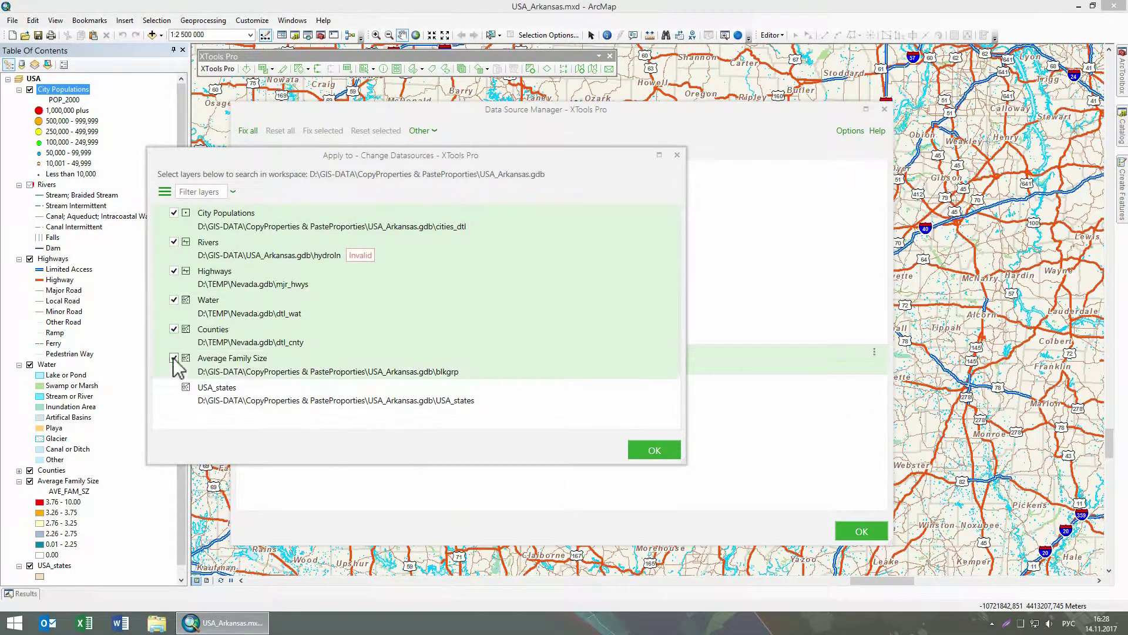
{"action": "left_click", "coordinate": [640, 458]}
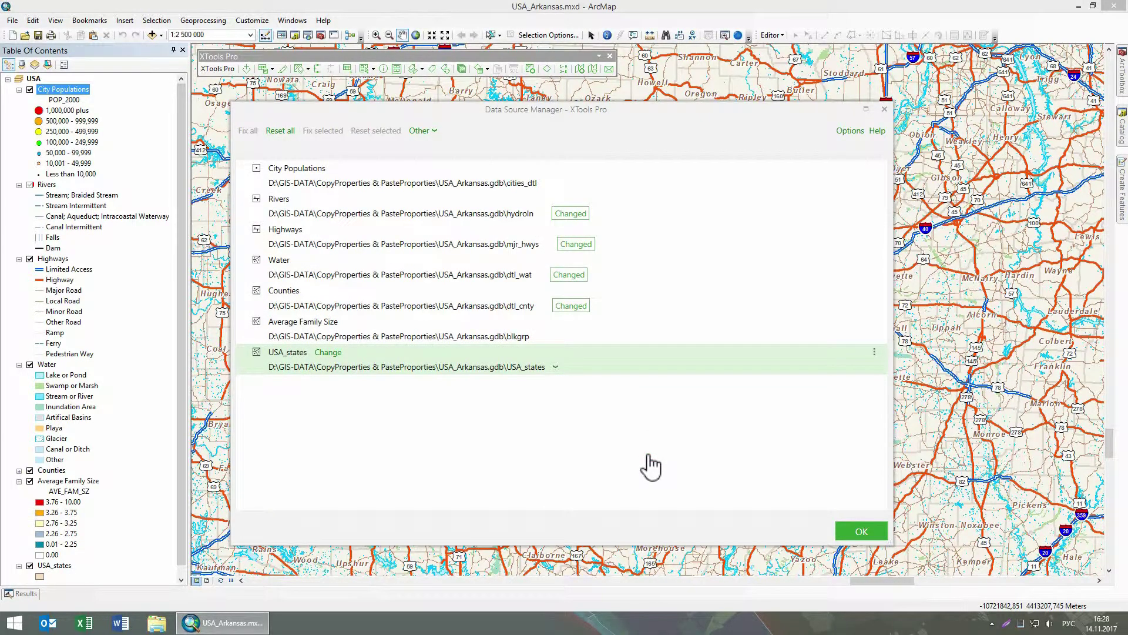
{"action": "left_click", "coordinate": [433, 138]}
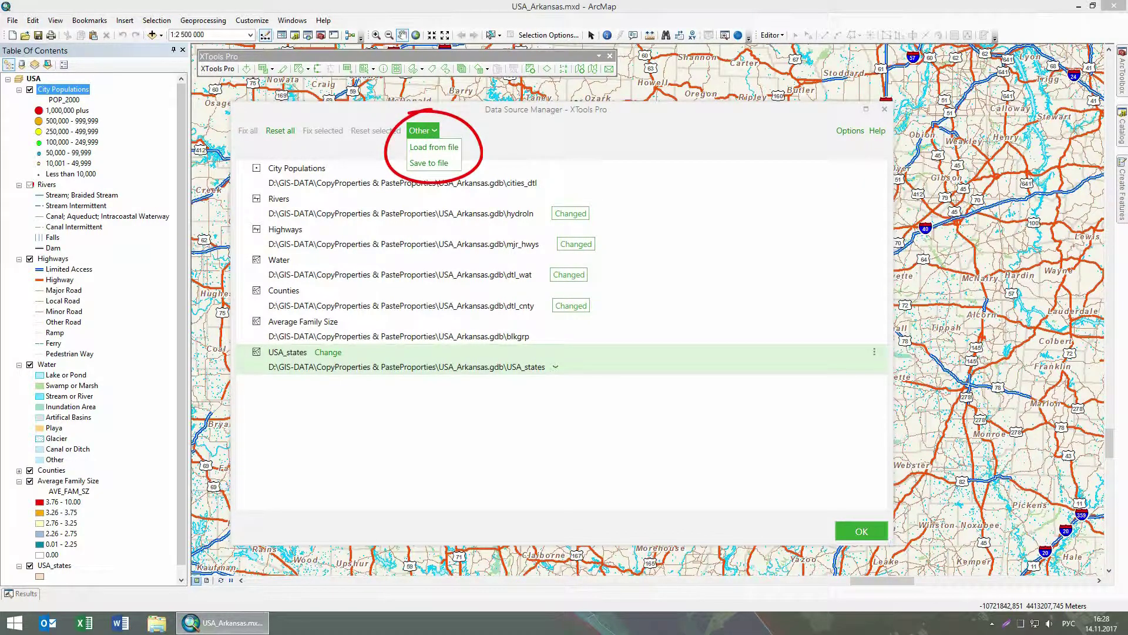
{"action": "left_click", "coordinate": [434, 136]}
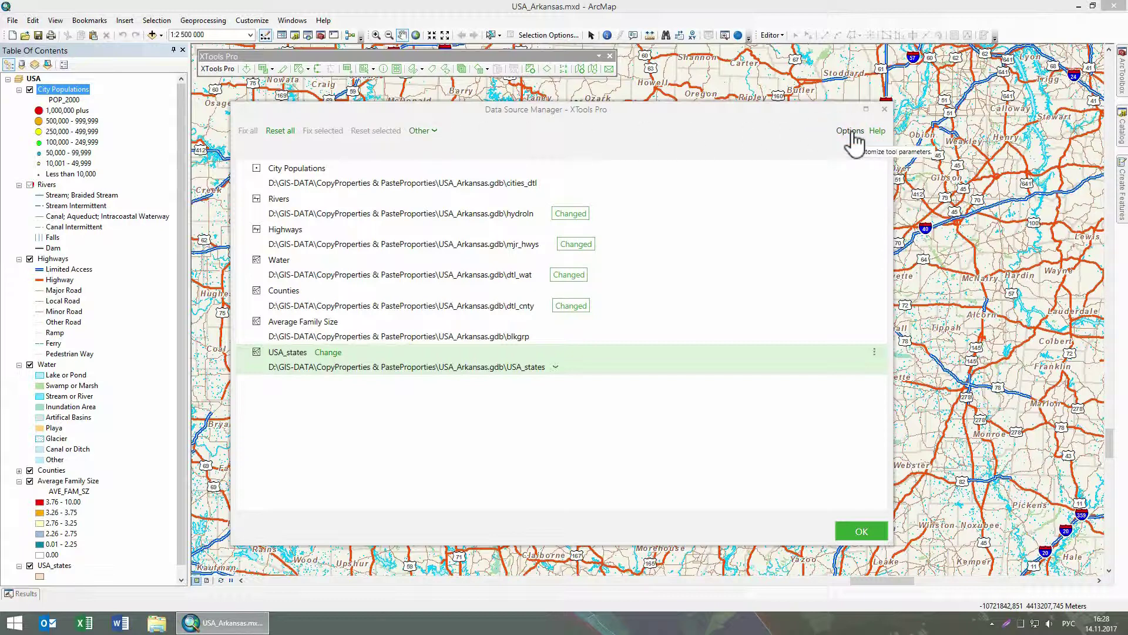
{"action": "left_click", "coordinate": [851, 132]}
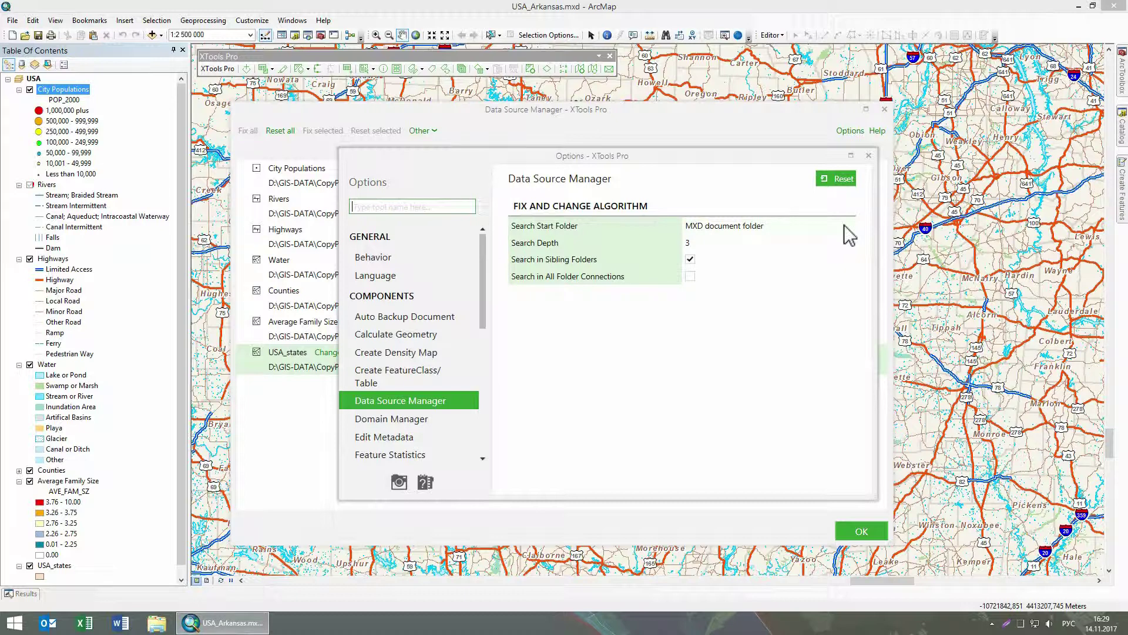
{"action": "left_click", "coordinate": [846, 231]}
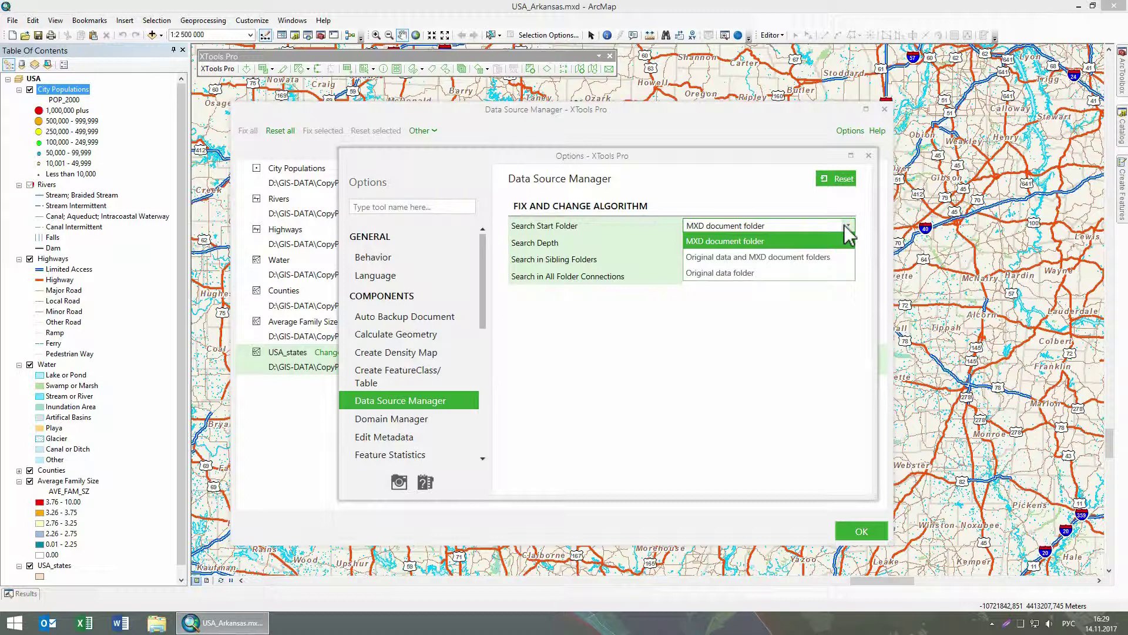
{"action": "left_click", "coordinate": [846, 232]}
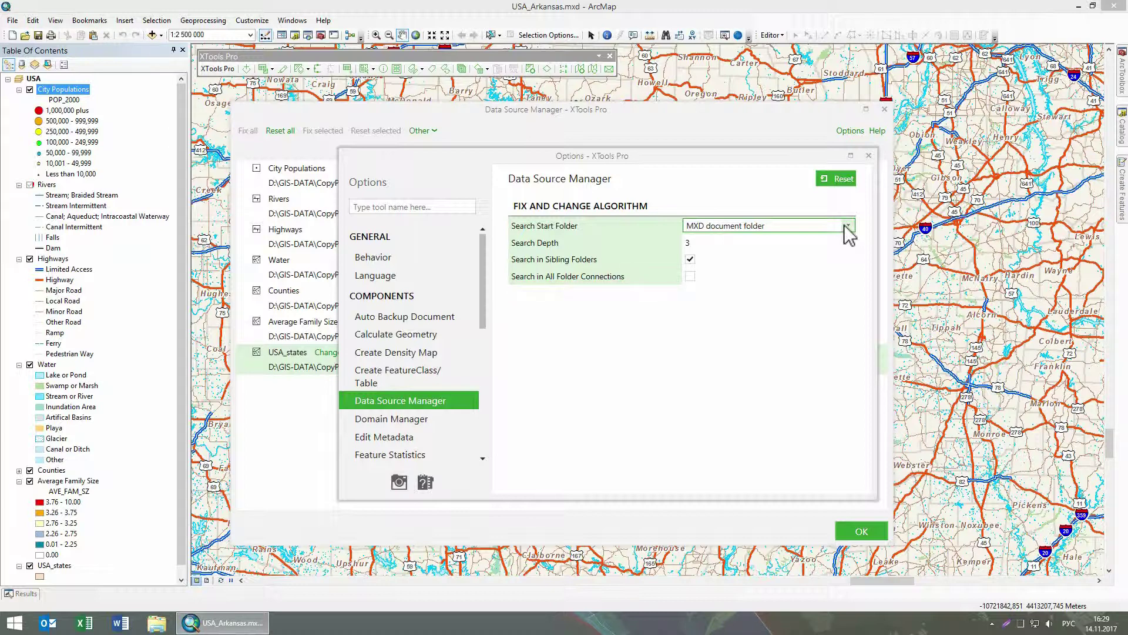
{"action": "left_click", "coordinate": [869, 155]}
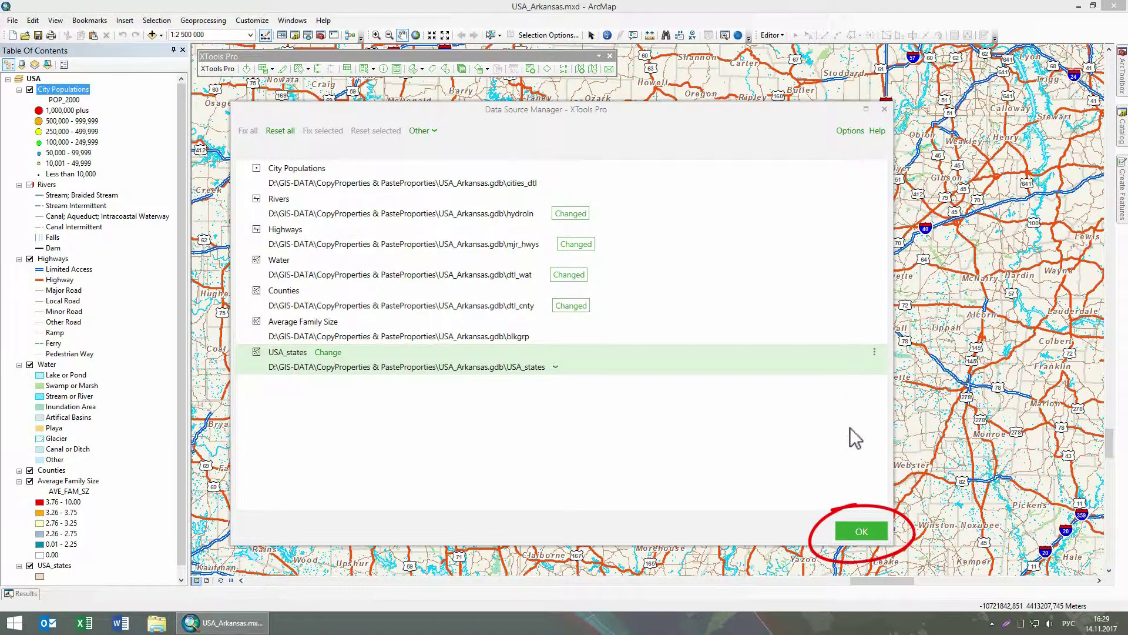
Step: Accept the Data Source Manager changes so Arkansas counties, water and family-size areas draw
{"action": "left_click", "coordinate": [854, 531]}
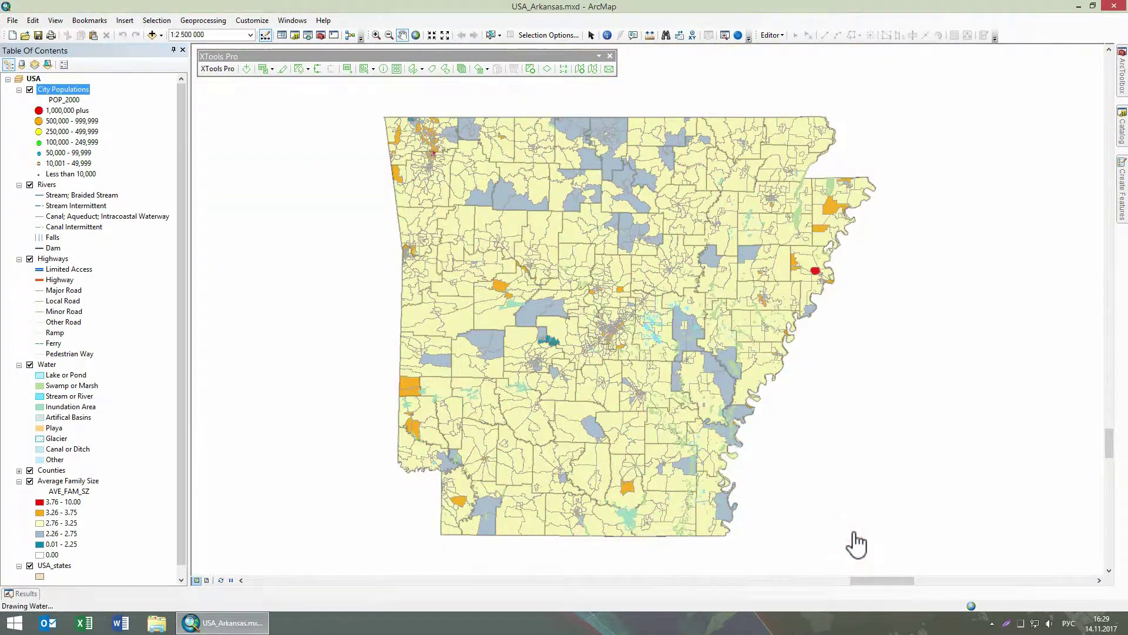